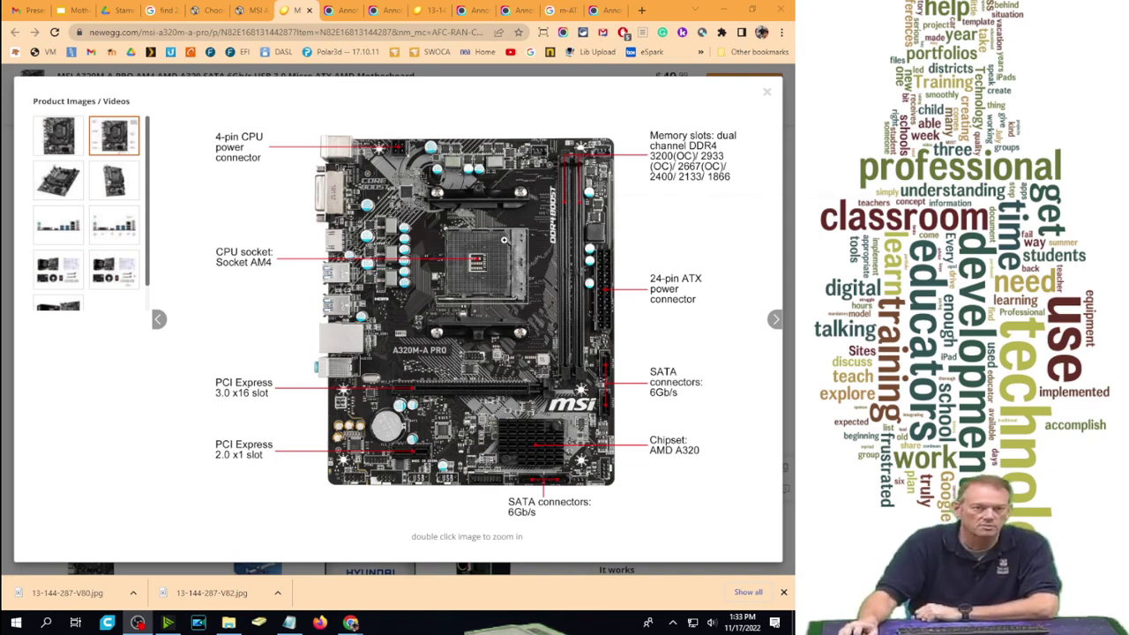
Step: Save the Newegg motherboard product image under its default name, 13-144-287-V80 (1).jpg
right_click(500, 233)
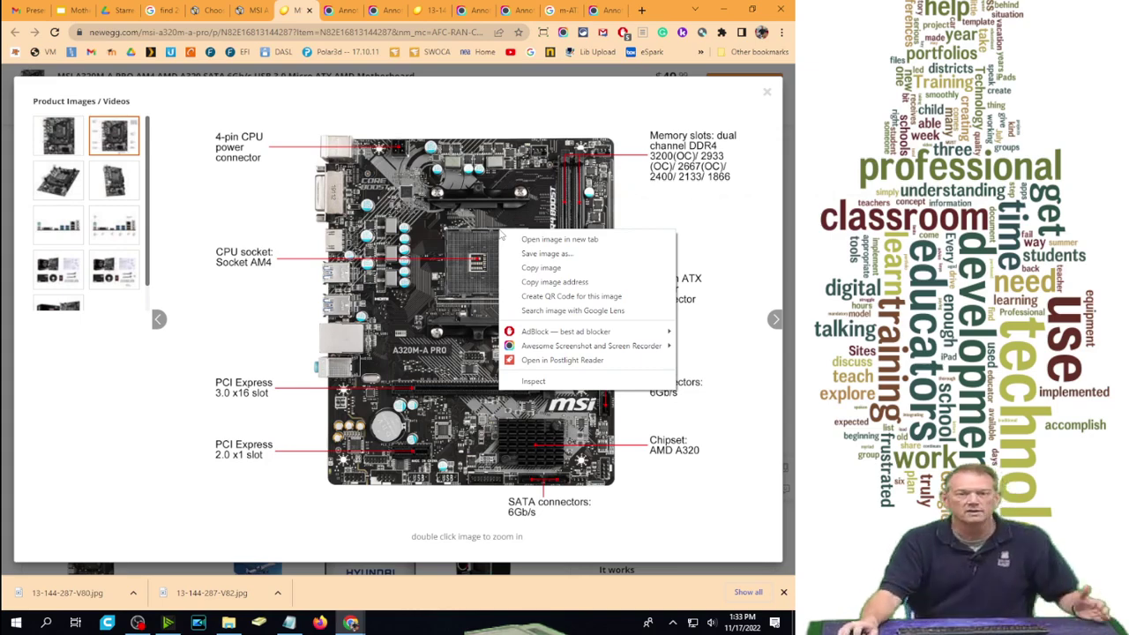
left_click(525, 254)
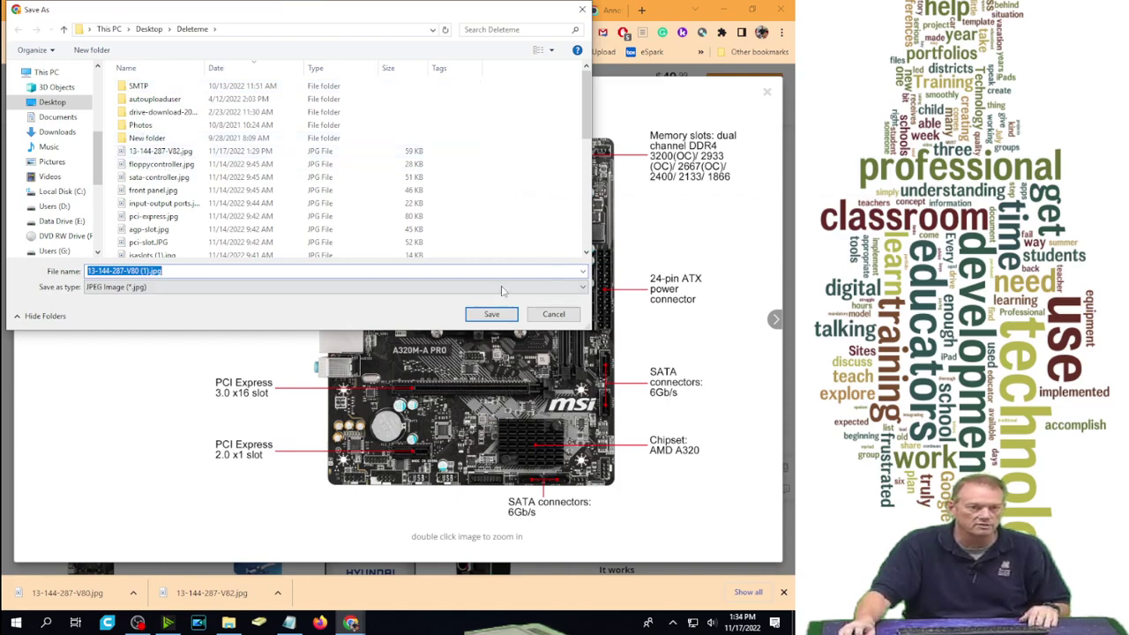
left_click(491, 314)
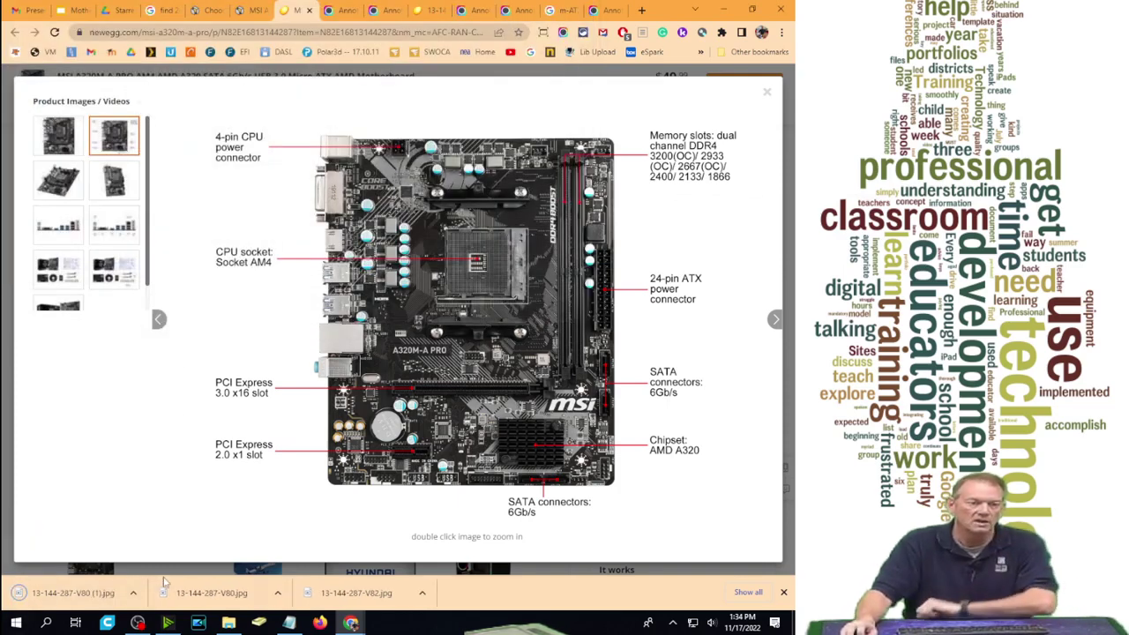
Step: Locate 13-144-287-V80.jpg in the Deleteme folder and open it with GIMP
right_click(218, 597)
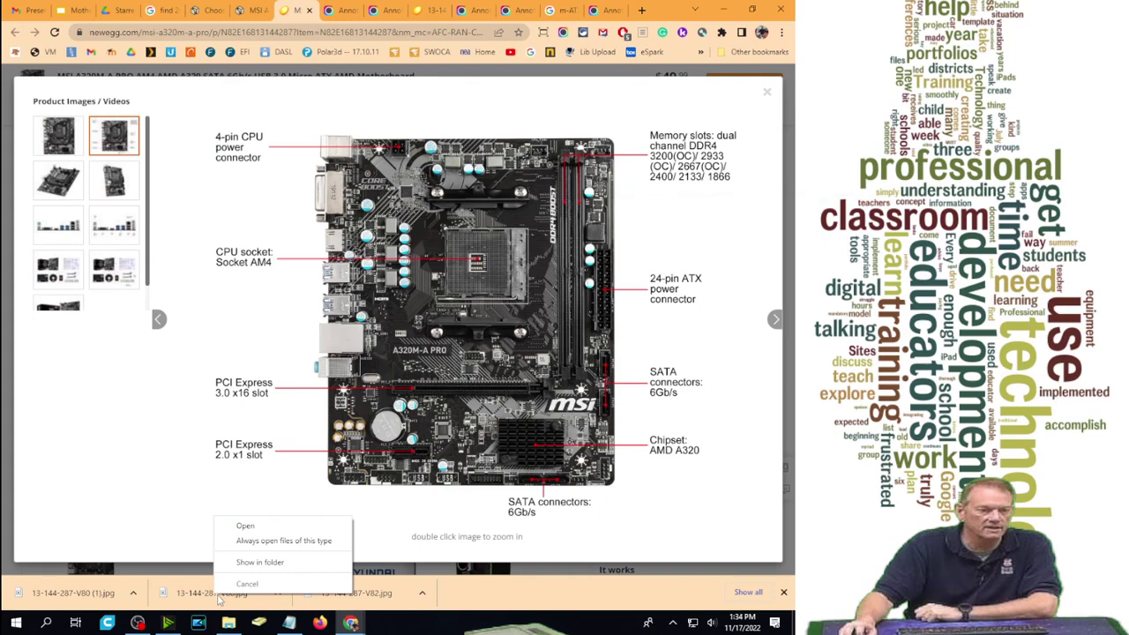
left_click(269, 563)
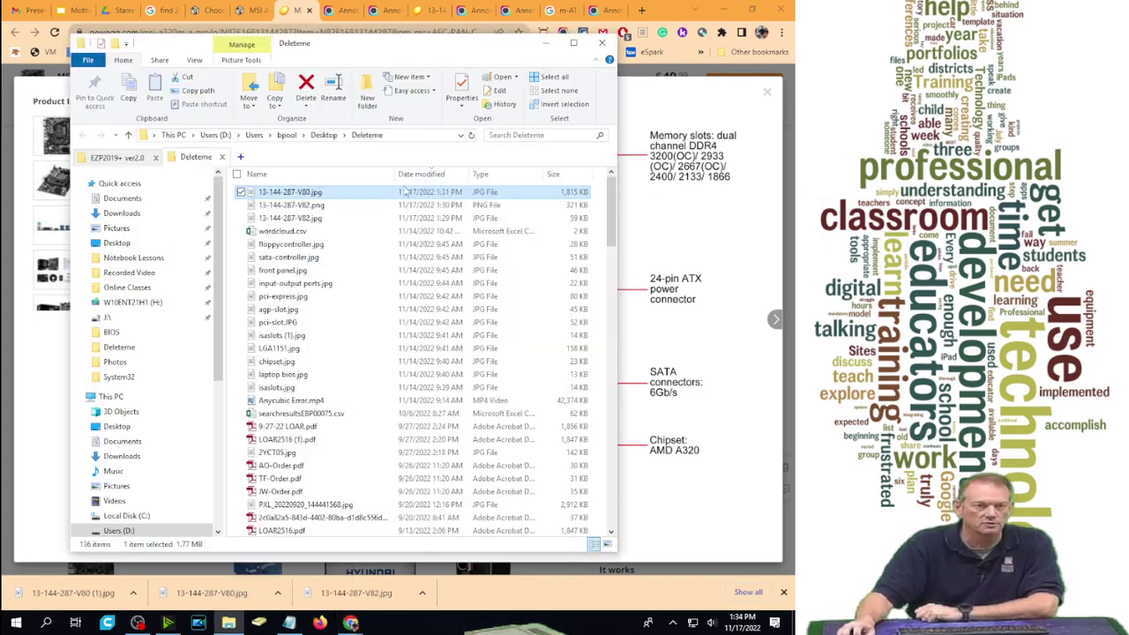
mouse_move(342, 194)
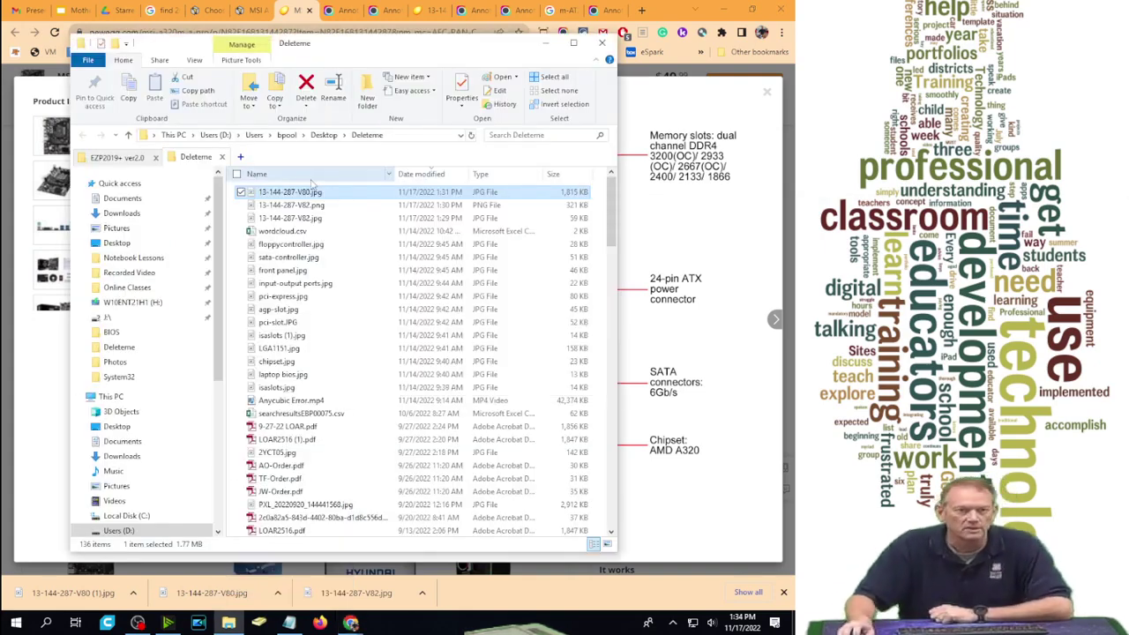
right_click(302, 195)
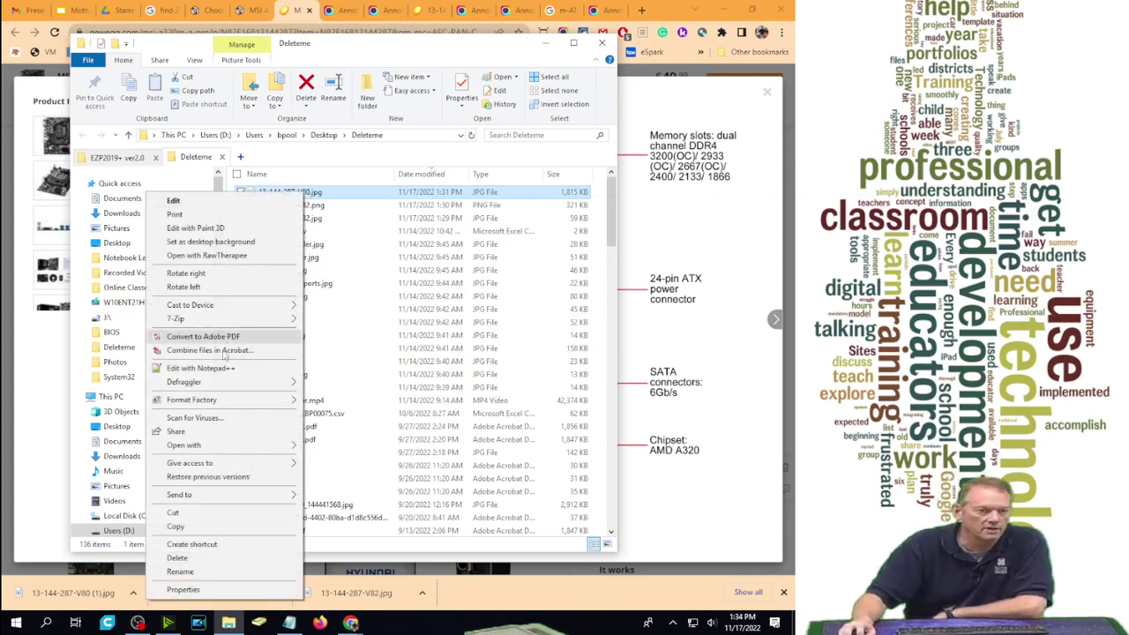
mouse_move(214, 451)
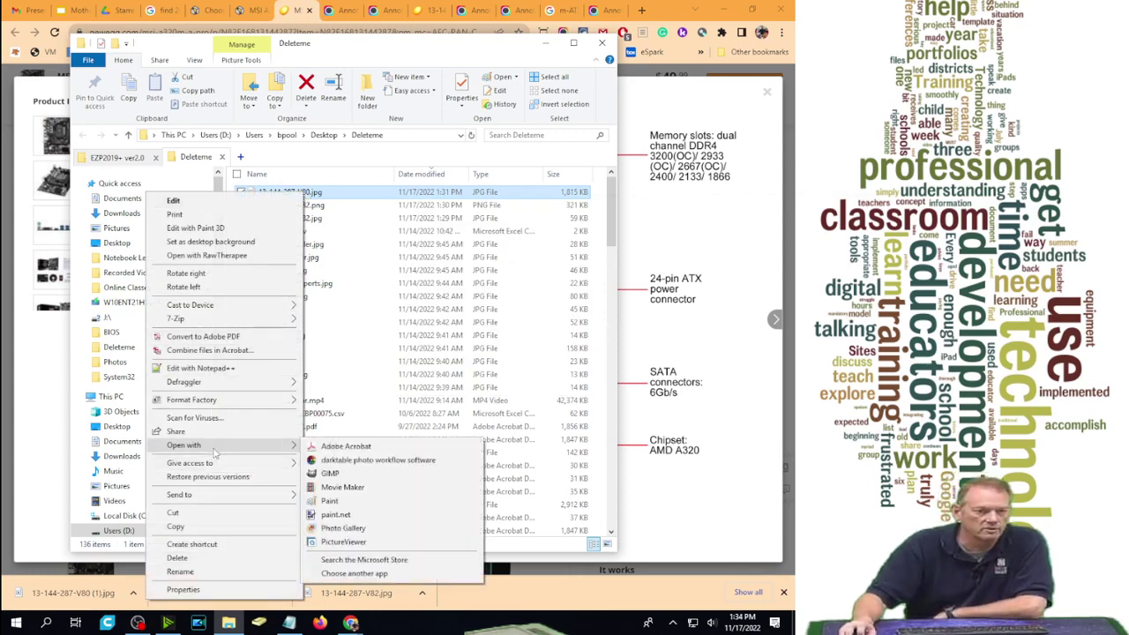
left_click(331, 473)
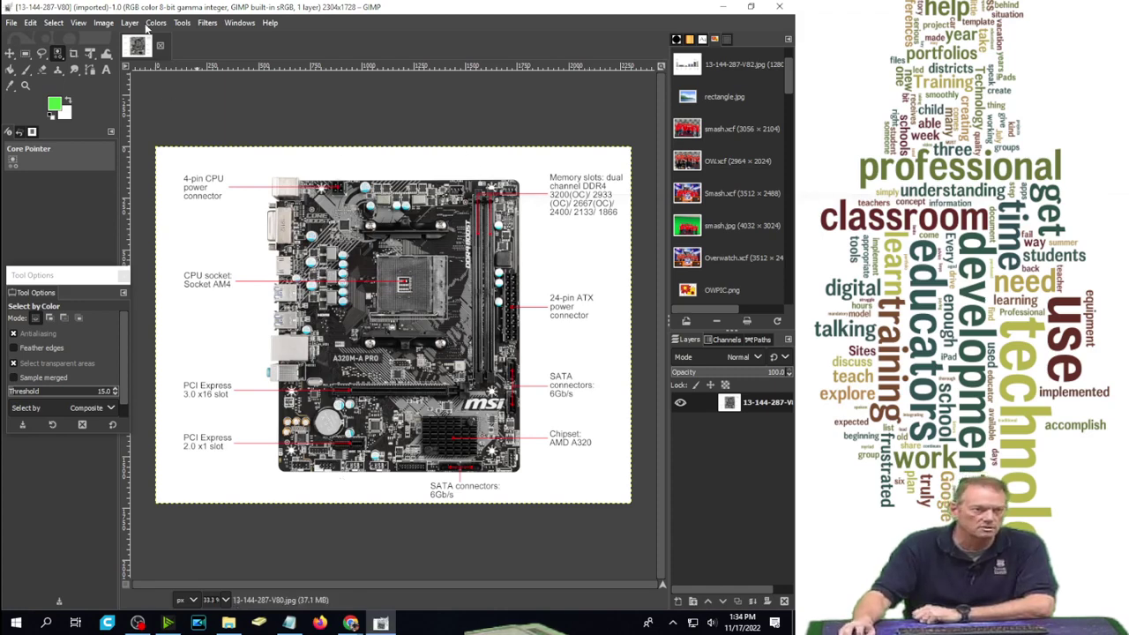
Step: Inspect the motherboard image at 1:1 (100%) zoom, then revert zoom to show it whole
left_click(80, 22)
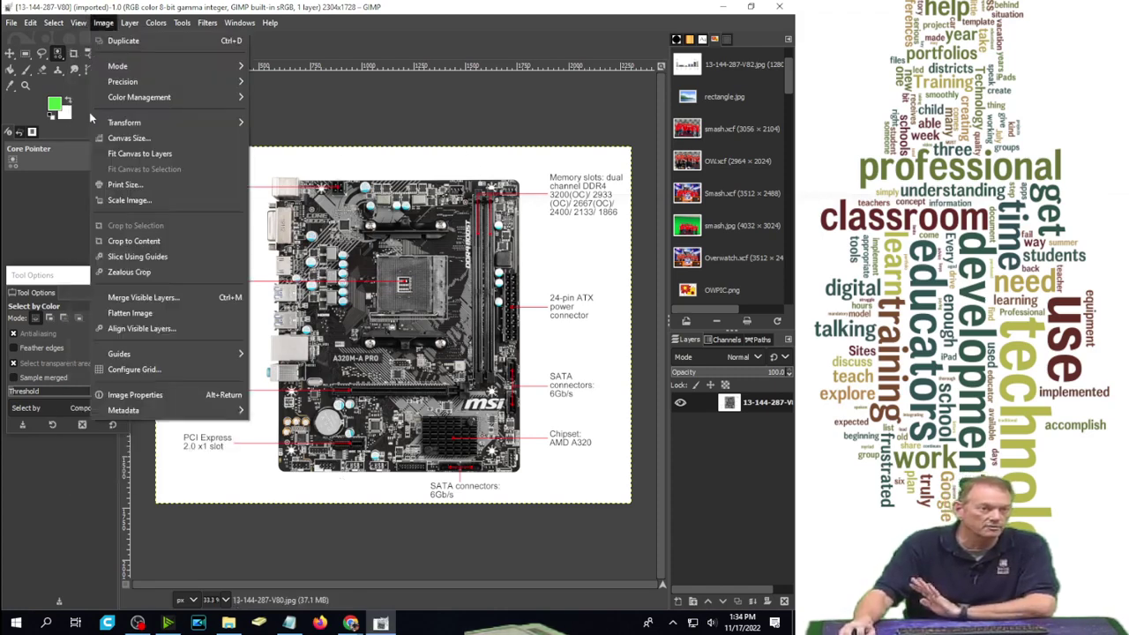
mouse_move(89, 91)
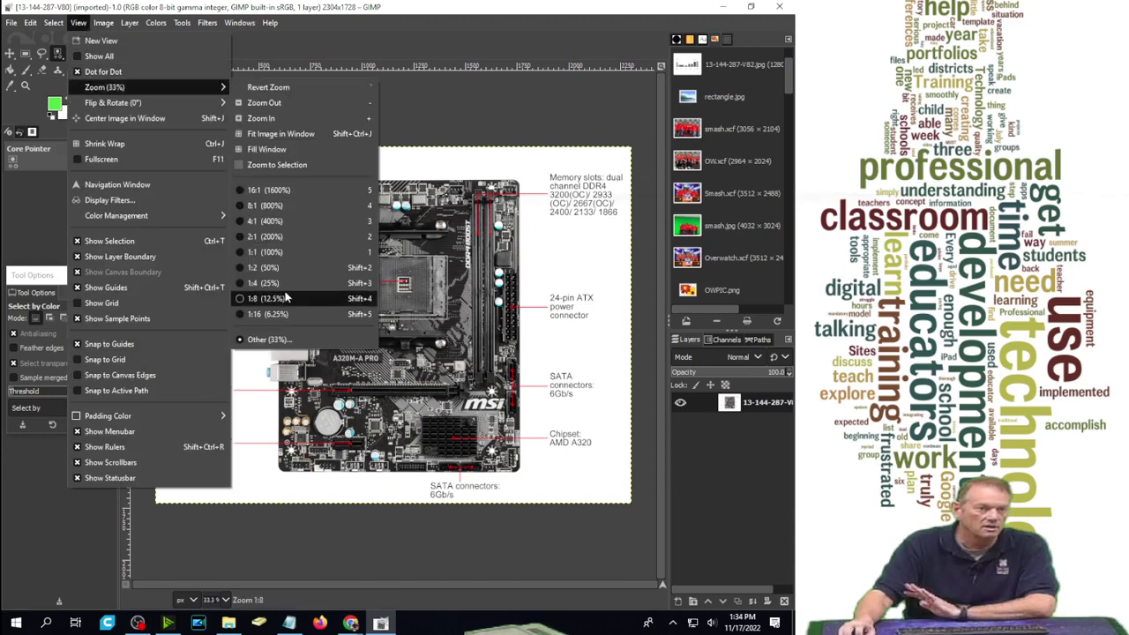
left_click(291, 253)
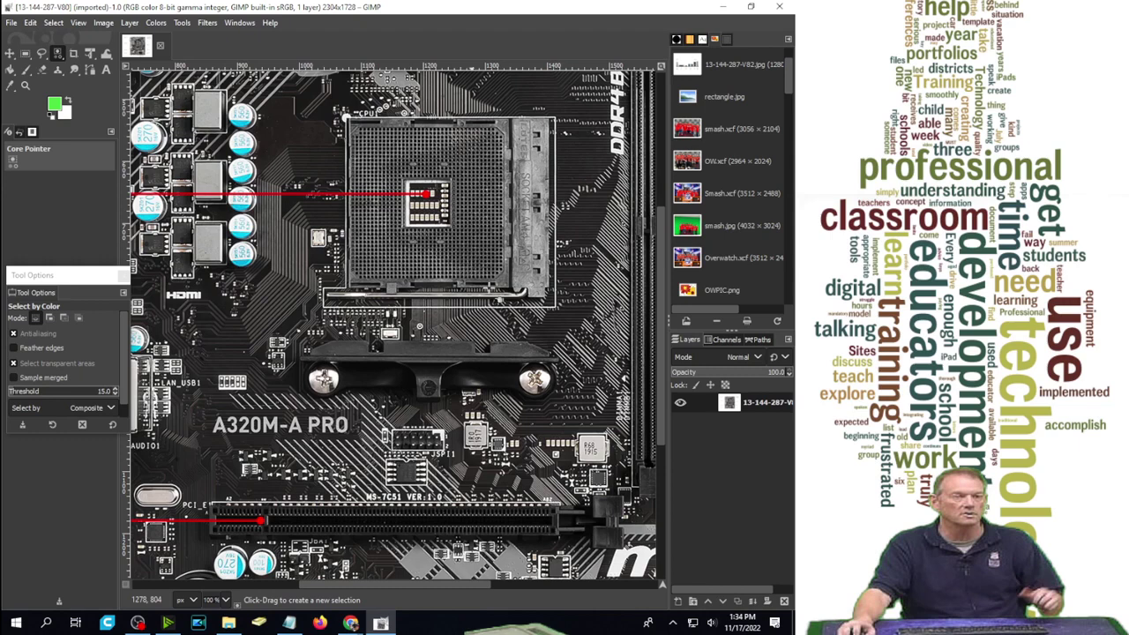
left_click(104, 22)
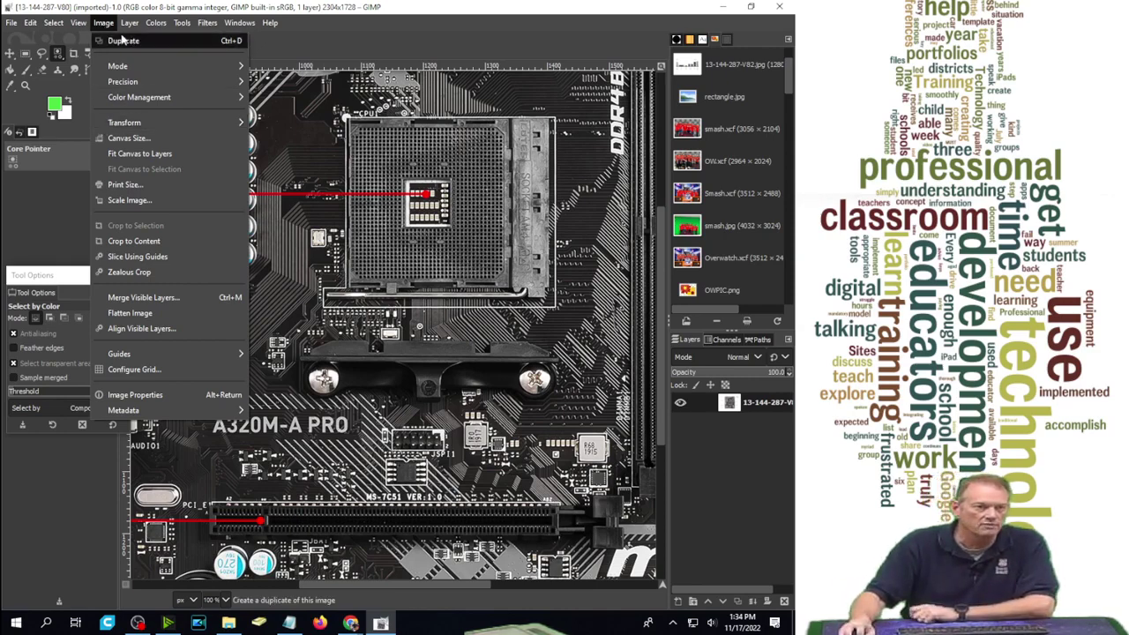
key("Escape")
left_click(78, 23)
mouse_move(109, 86)
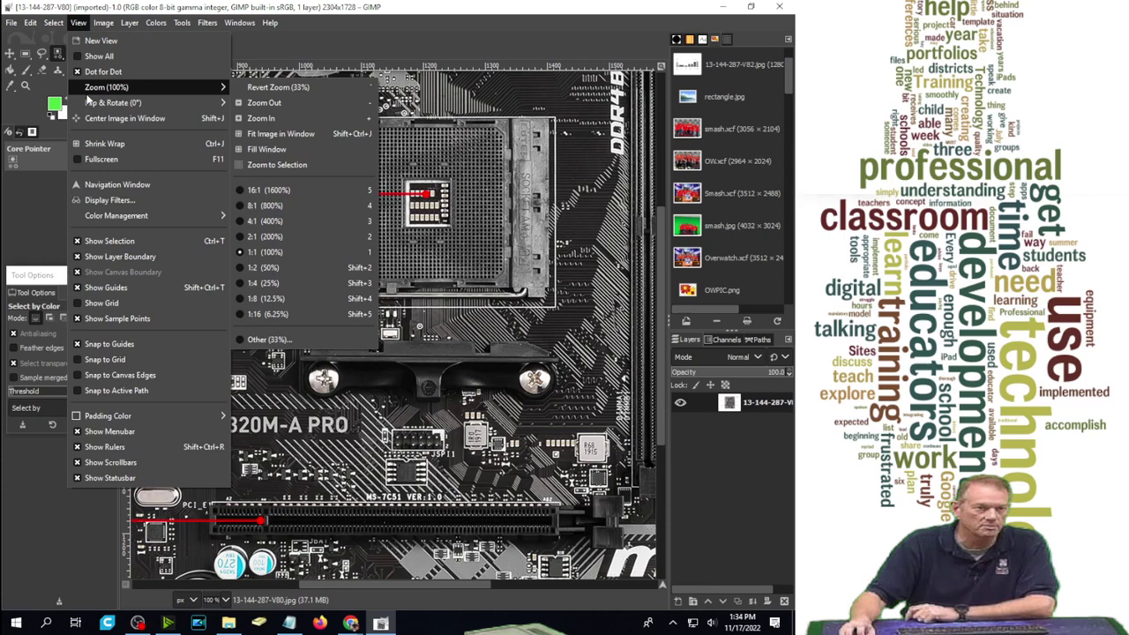
left_click(277, 87)
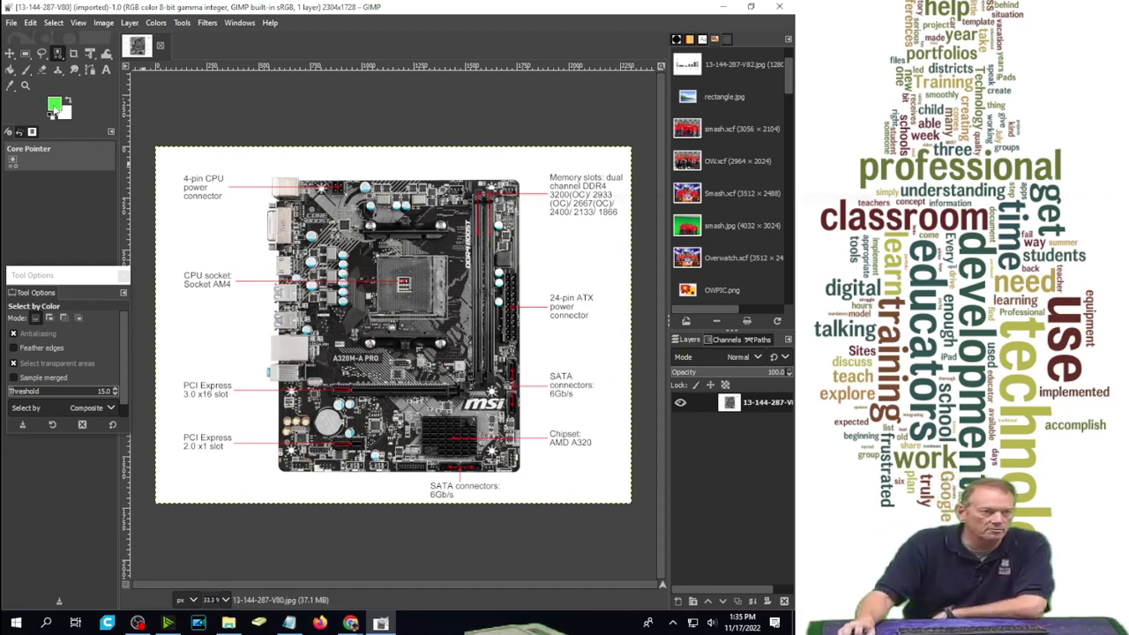
Step: Keep the bright green foreground colour and bucket-fill the white background with it
left_click(55, 107)
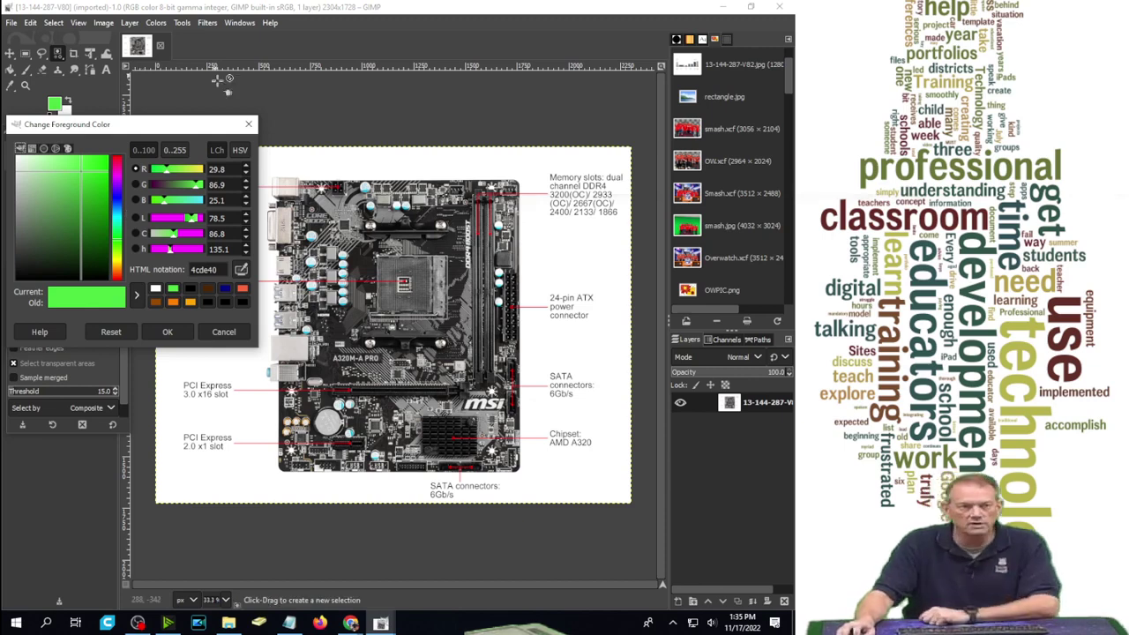
left_click(248, 124)
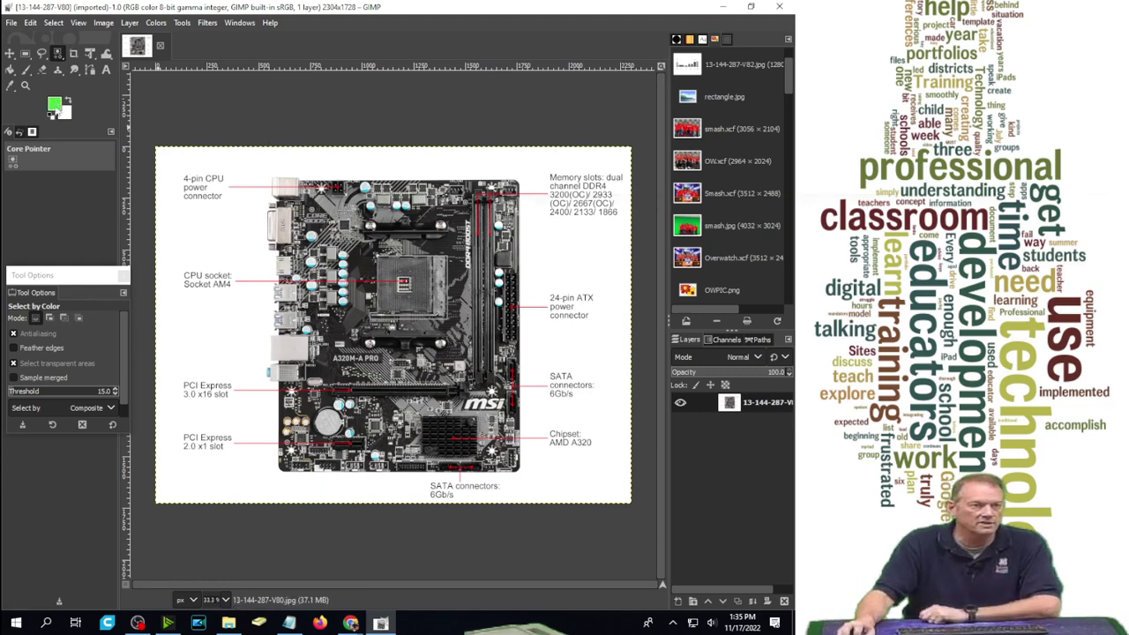
left_click(10, 69)
left_click(280, 159)
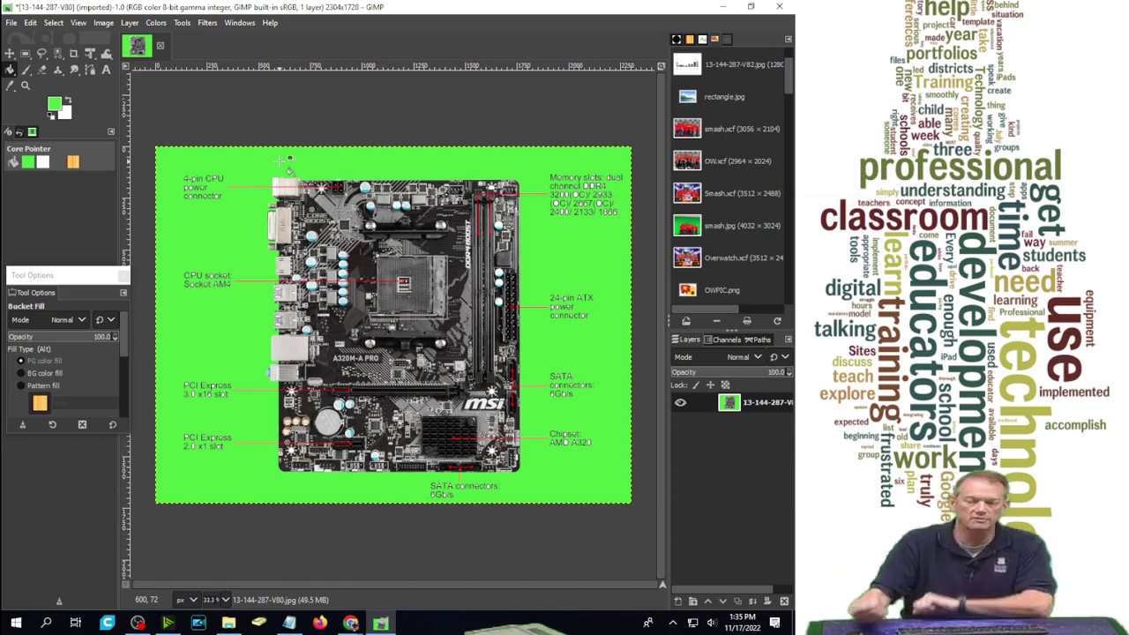
Step: Add an alpha channel to the image layer via Layer > Transparency
left_click(102, 23)
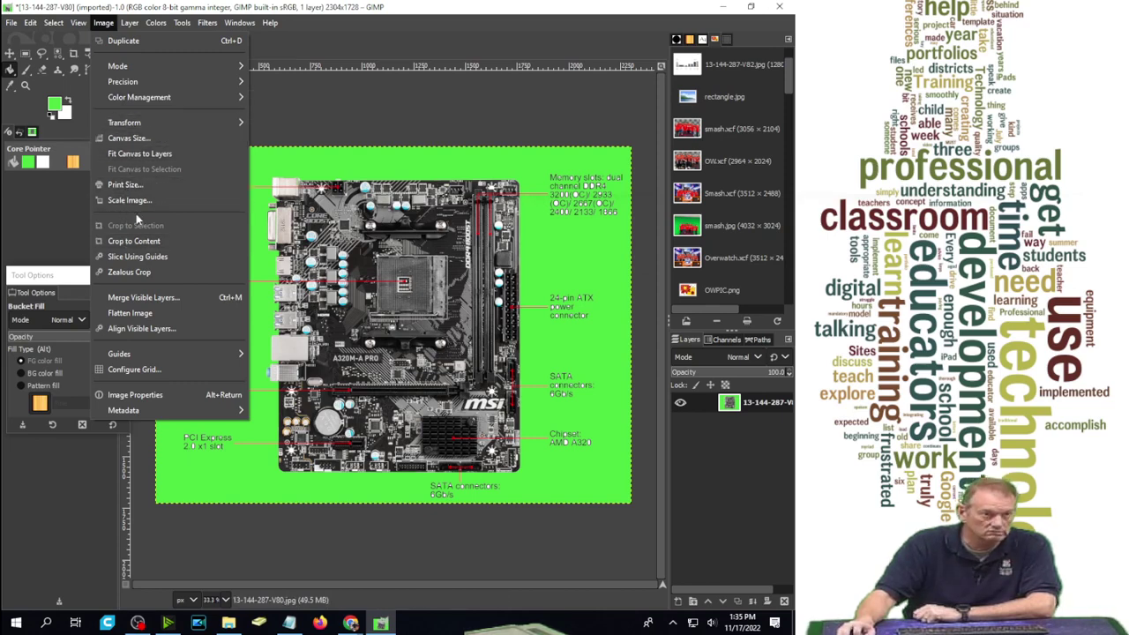
mouse_move(134, 23)
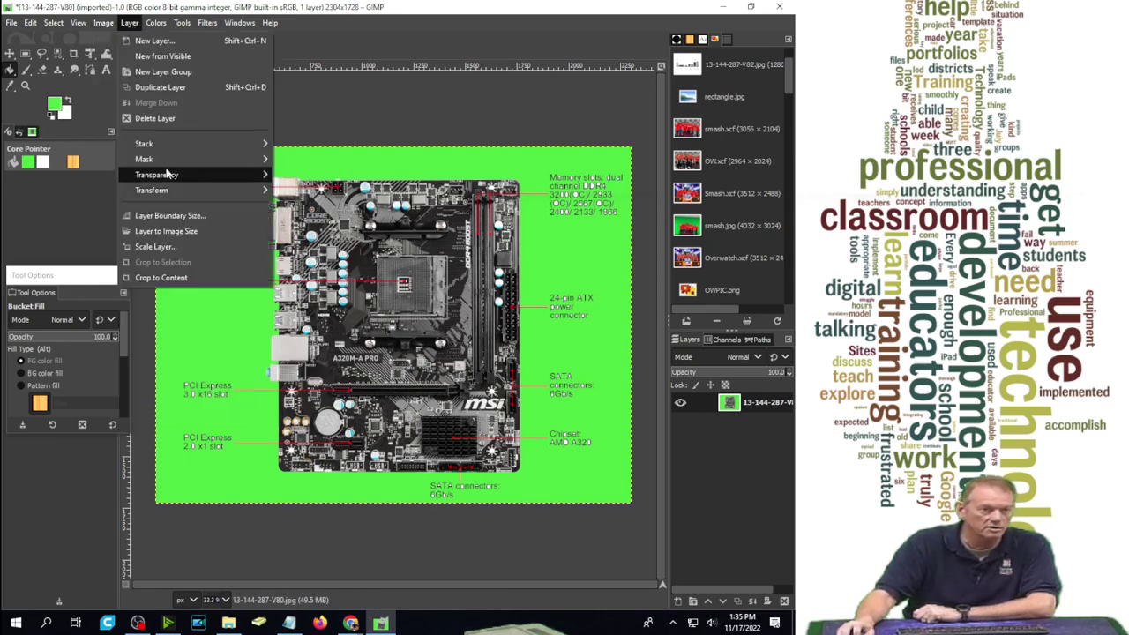
mouse_move(170, 174)
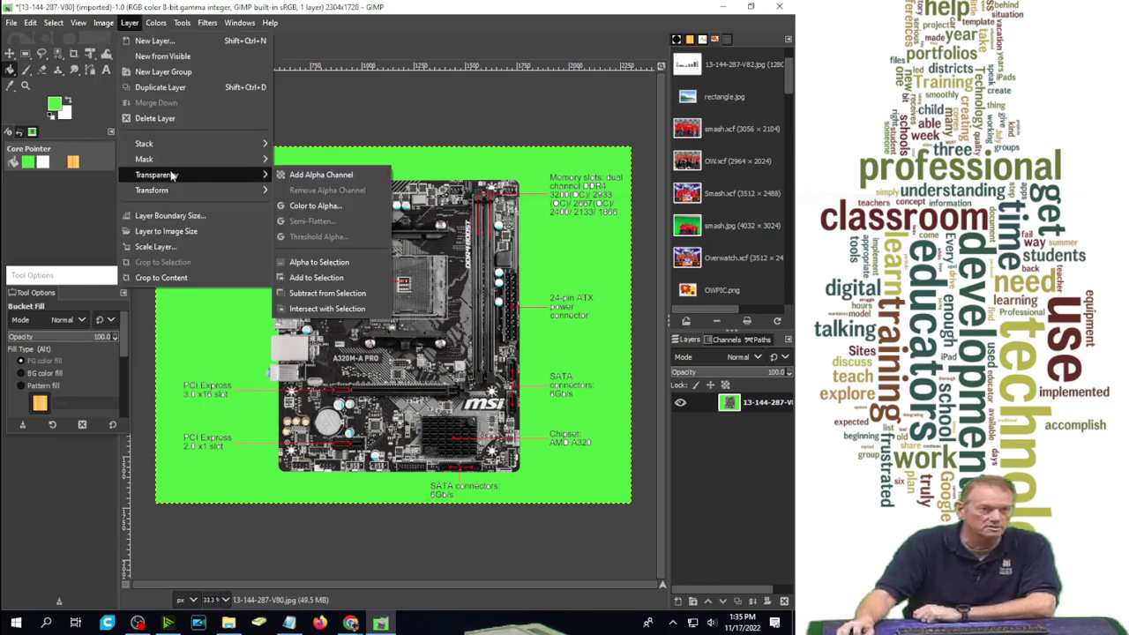
left_click(308, 176)
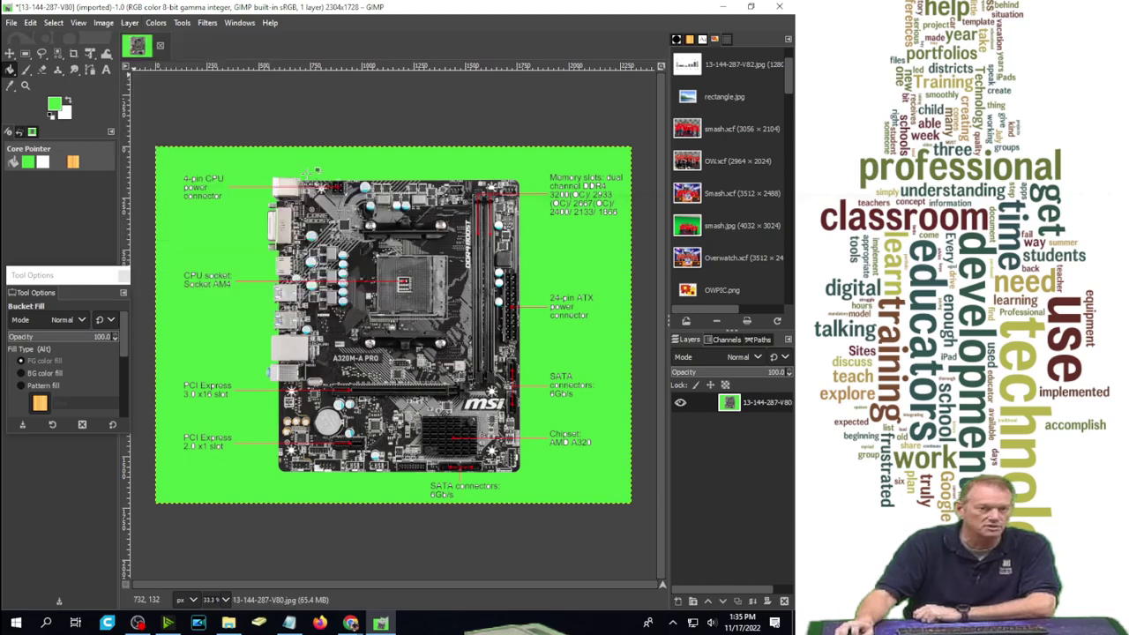
Step: Select the green background by colour and delete it, leaving transparency
left_click(53, 23)
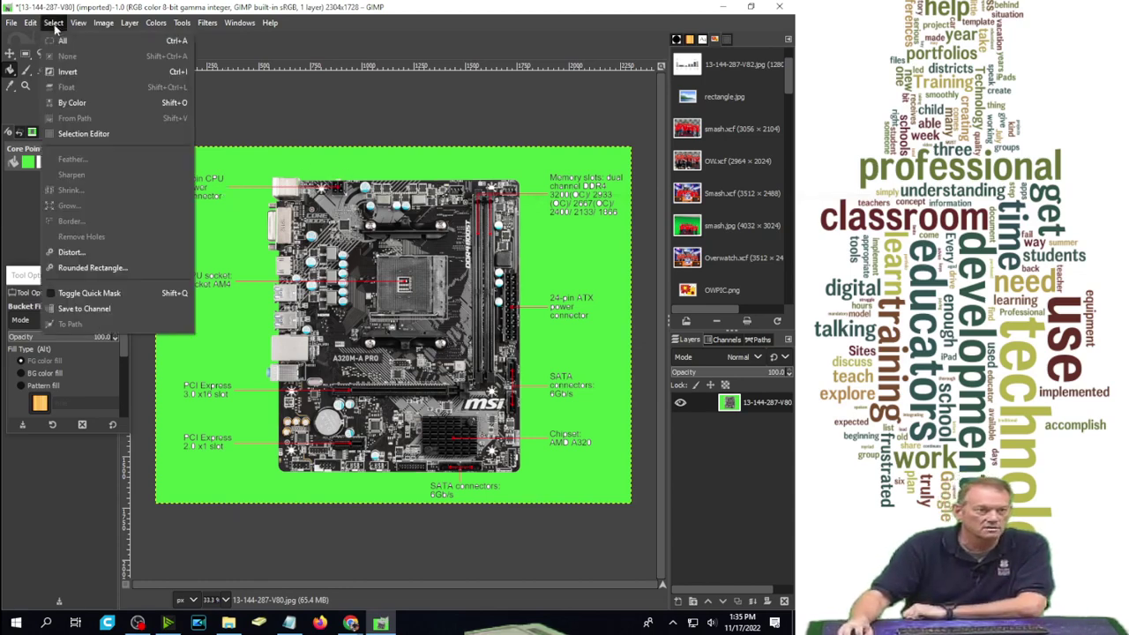
left_click(72, 103)
left_click(254, 164)
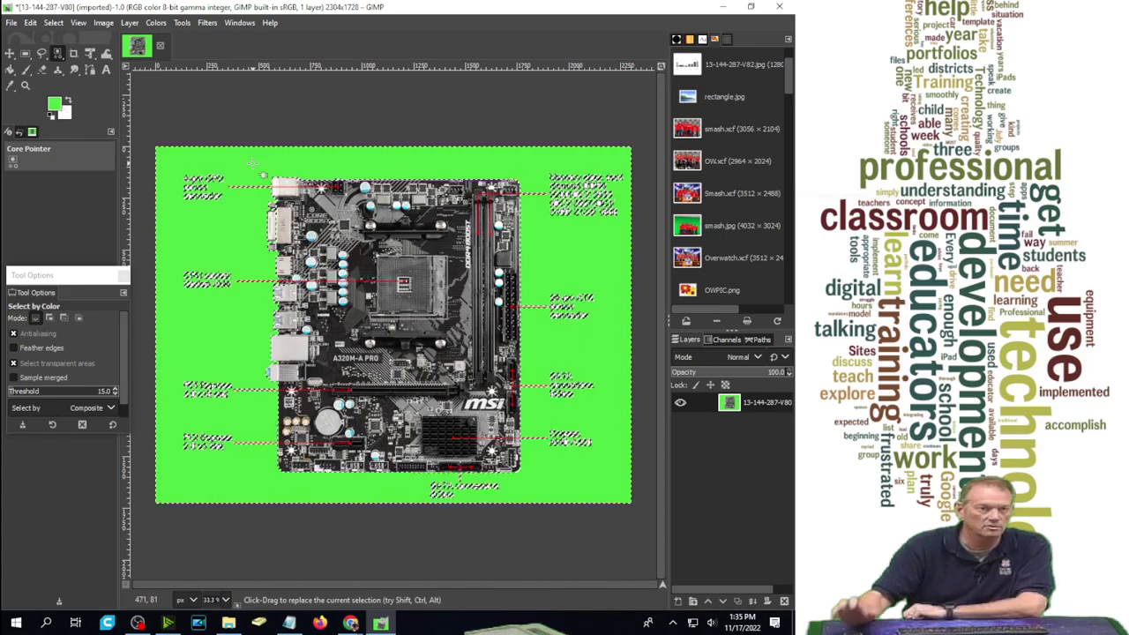
key("Delete")
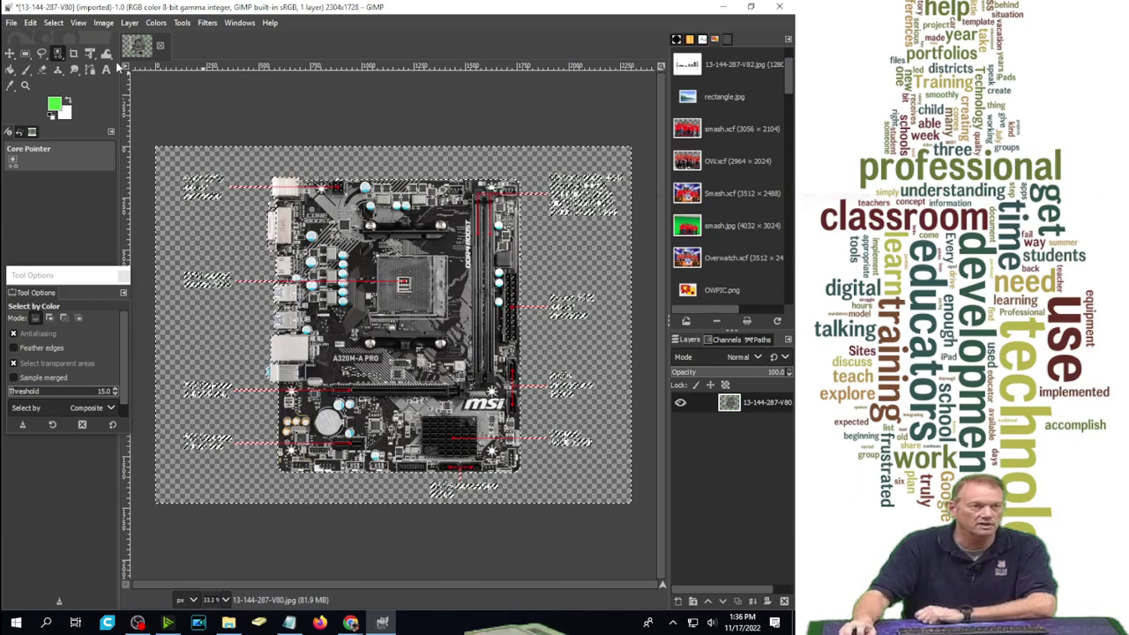
Step: Export the image as 13-144-287-V80.png with default PNG options, then quit GIMP
left_click(12, 23)
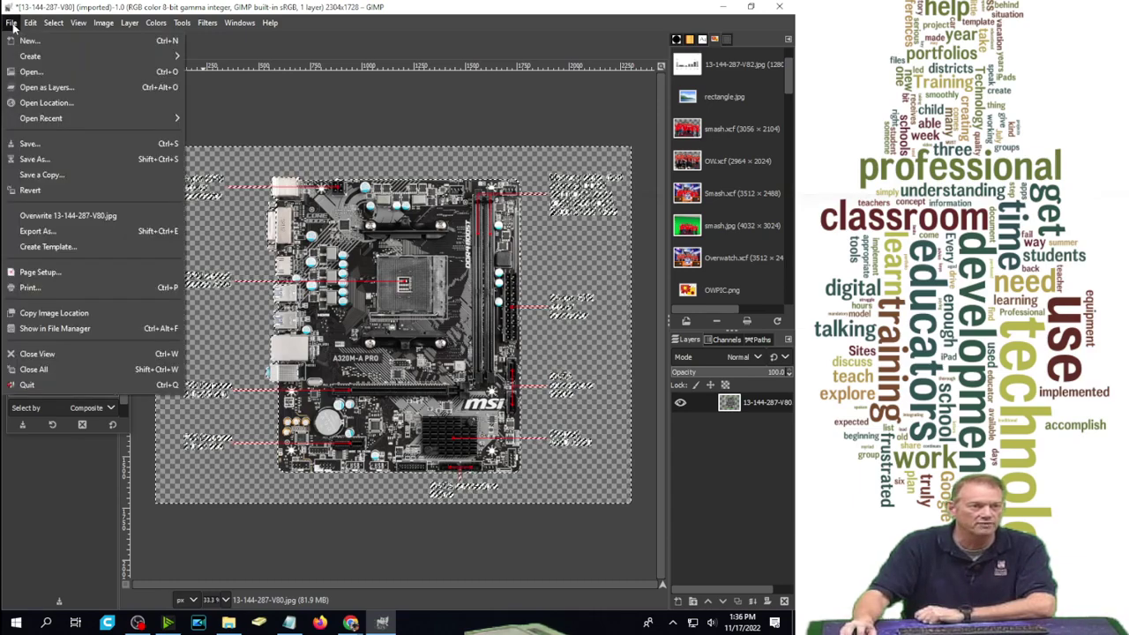
left_click(39, 231)
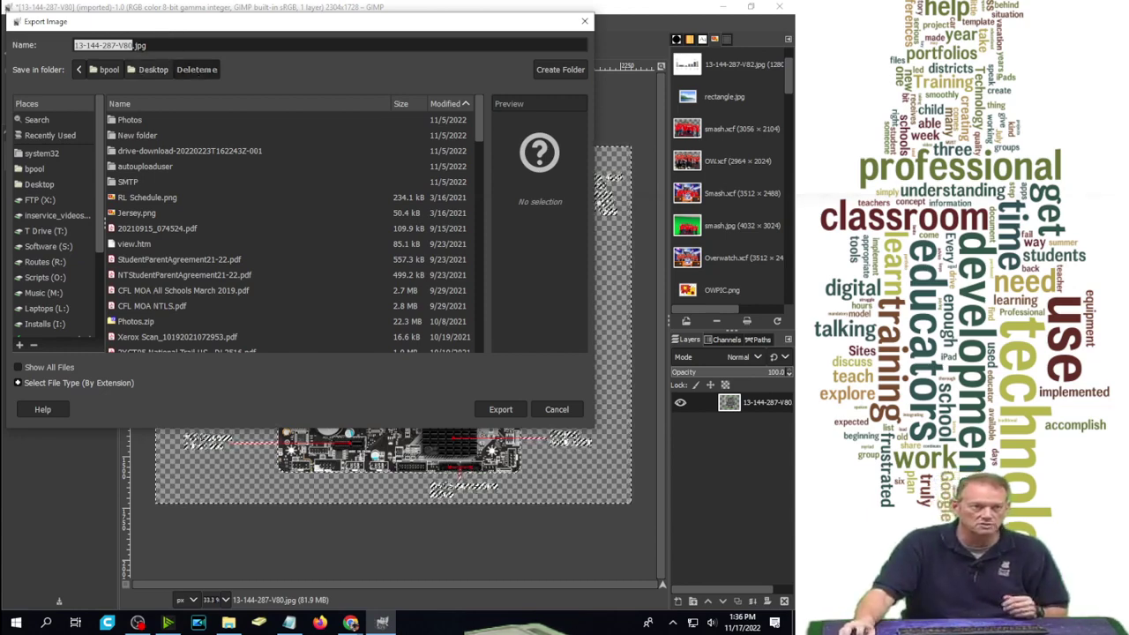
double_click(139, 45)
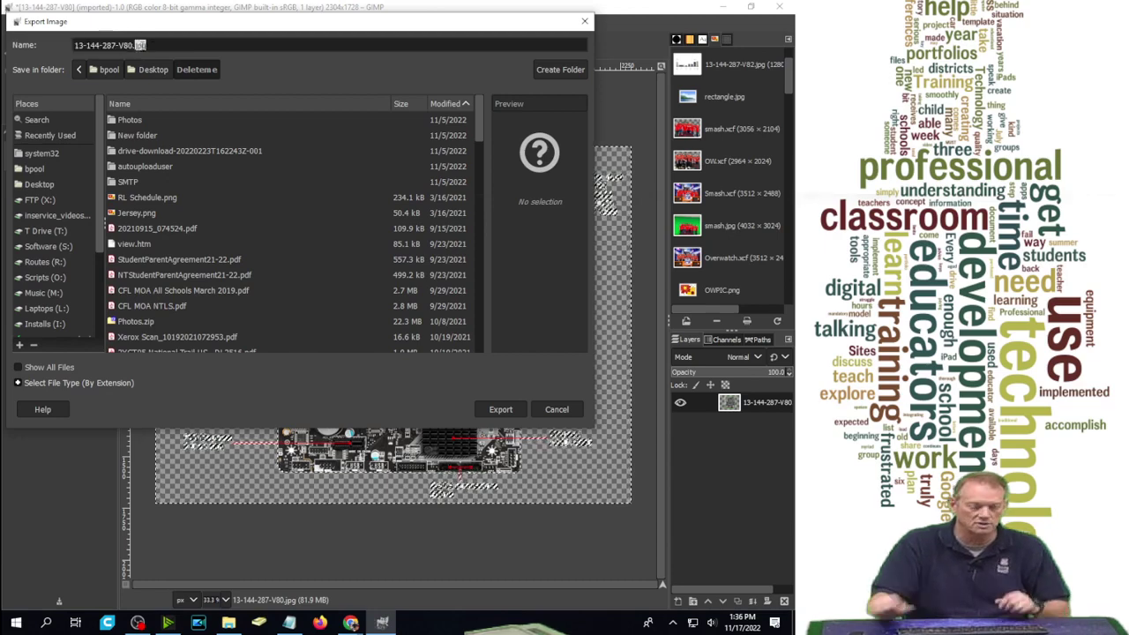
type("png")
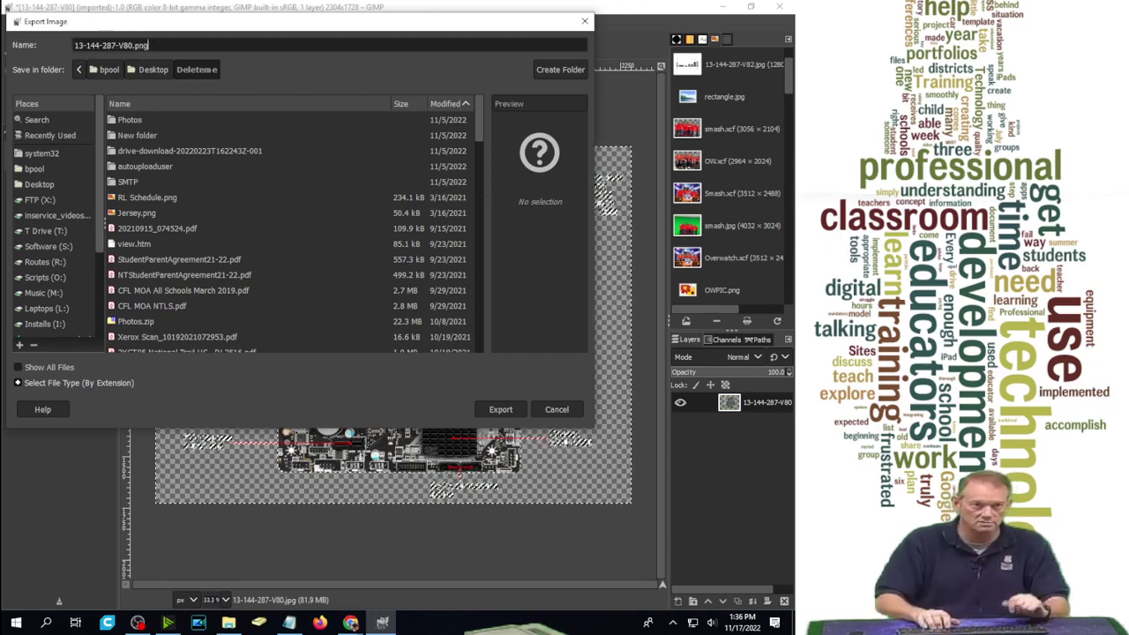
key("Return")
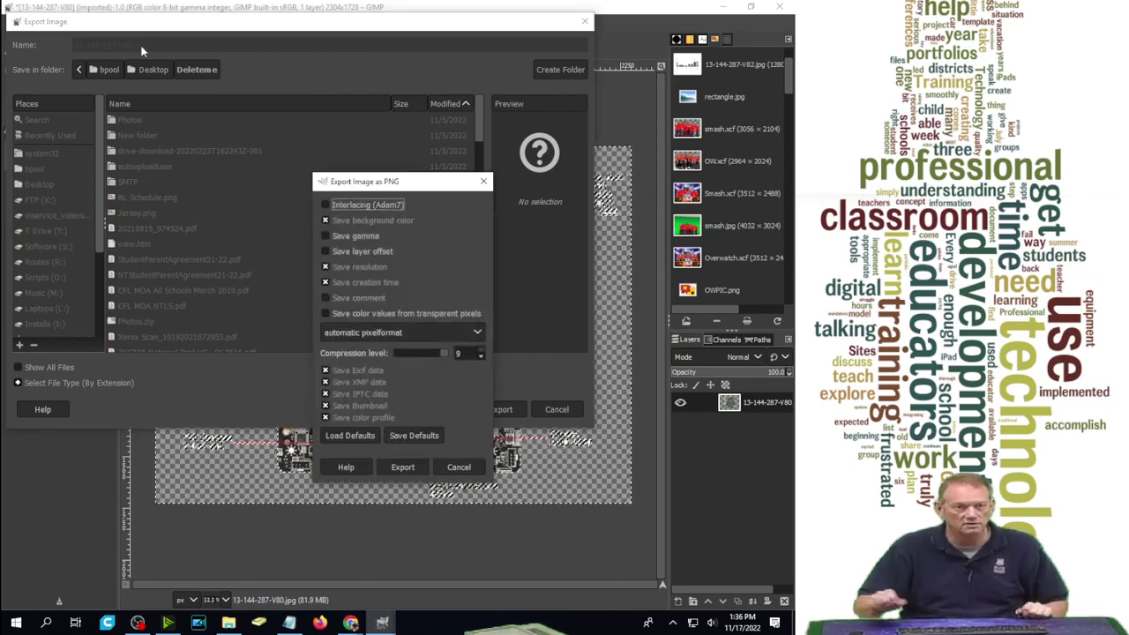
left_click(402, 466)
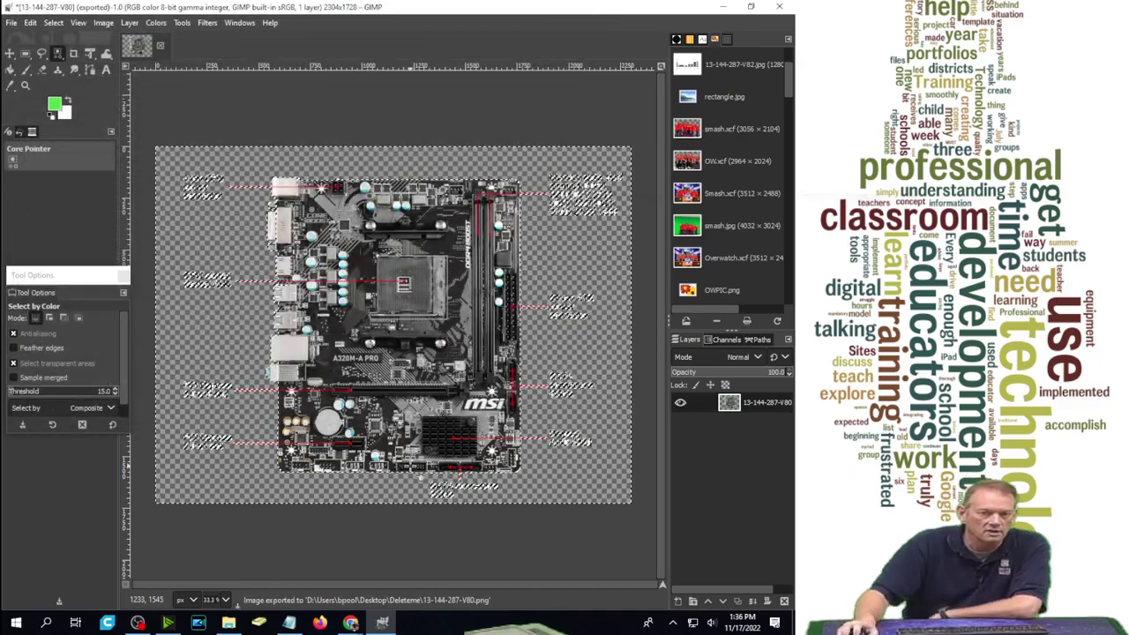
left_click(779, 7)
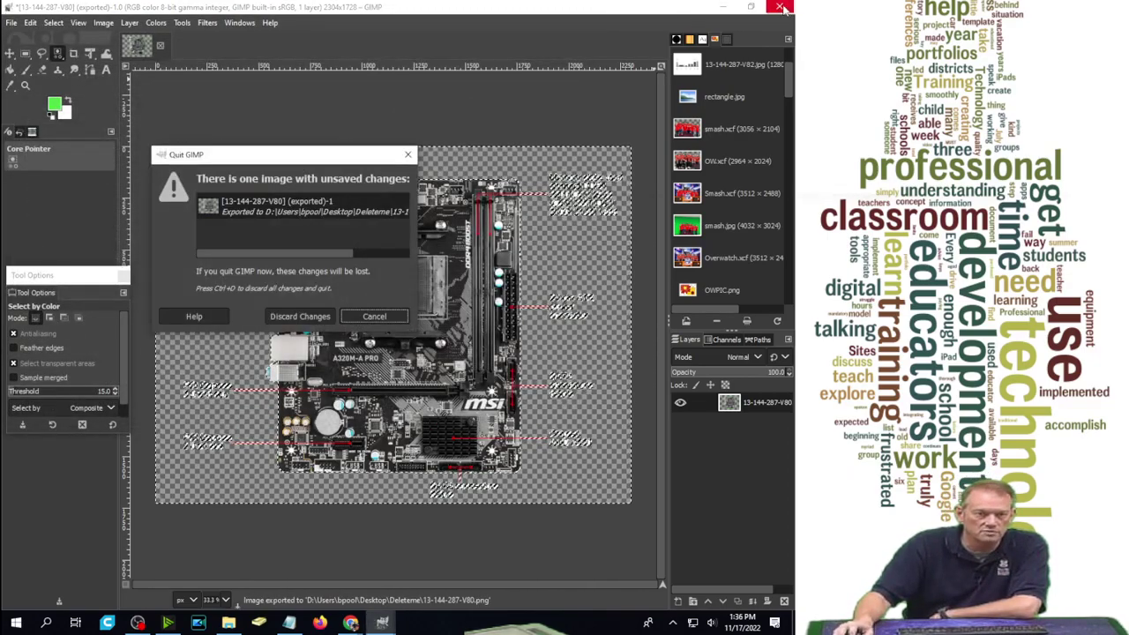
Step: Discard GIMP's changes, move and narrow the Deleteme window, and switch to the Motherboard project deck
left_click(300, 315)
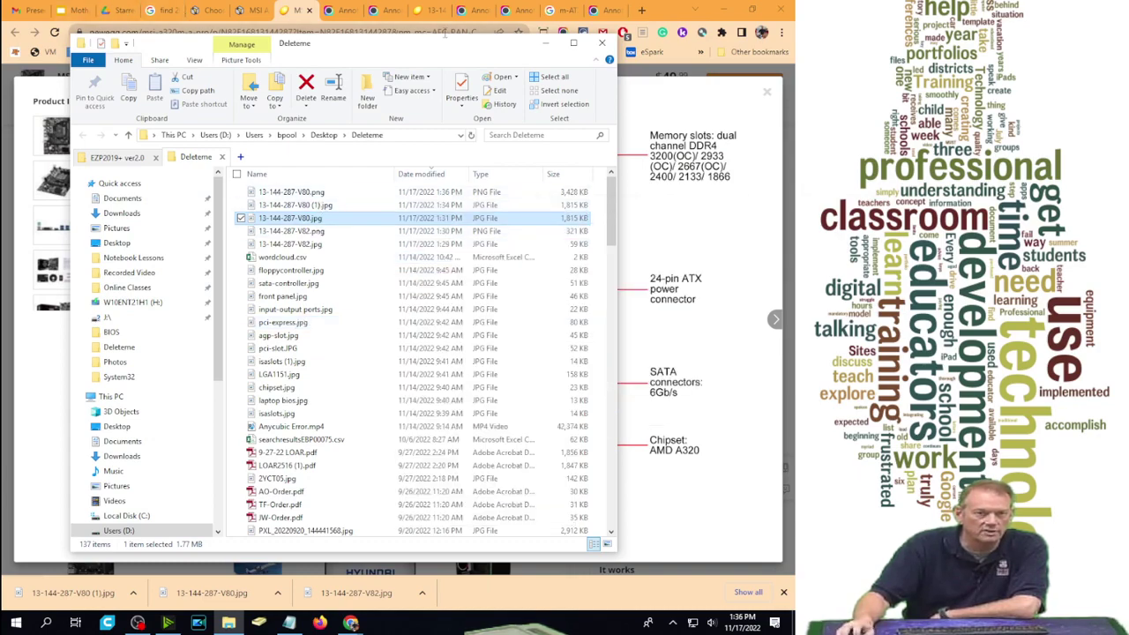
left_click_drag(456, 57, 599, 72)
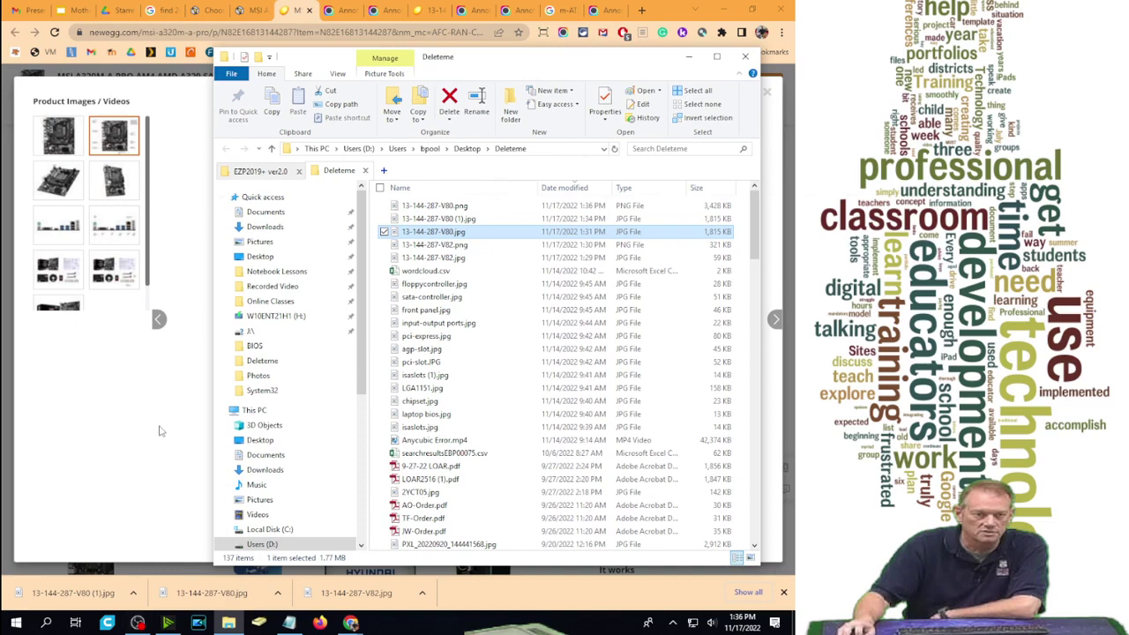
left_click_drag(215, 424, 412, 401)
left_click(79, 11)
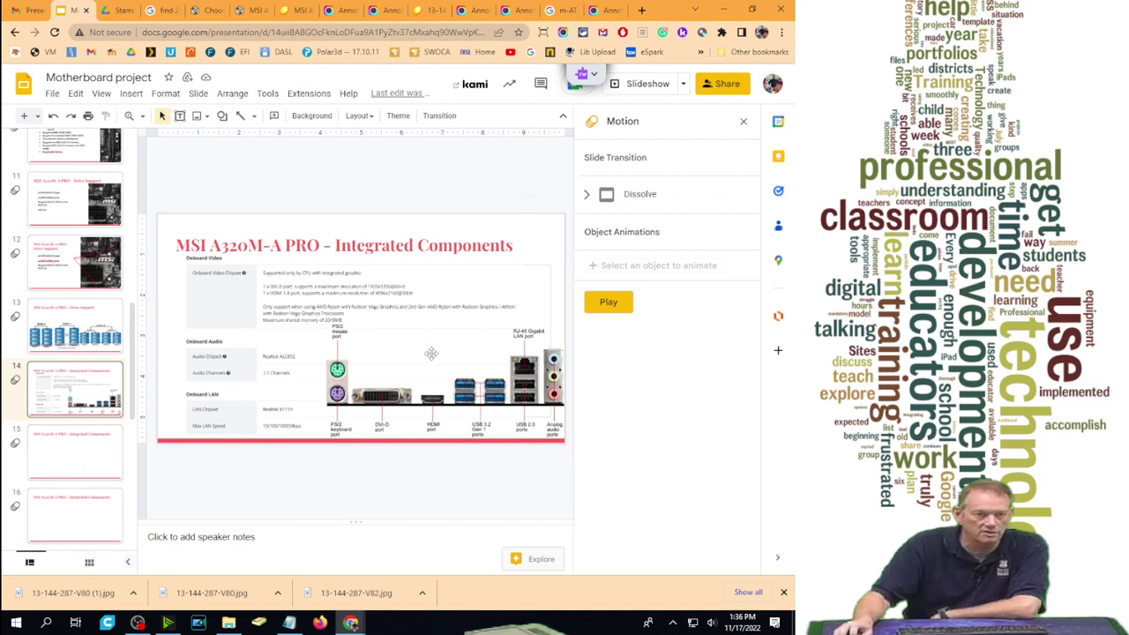
Step: On slide 15, drop 13-144-287-V80.jpg from the Deleteme folder and reposition it up and right
left_click(78, 459)
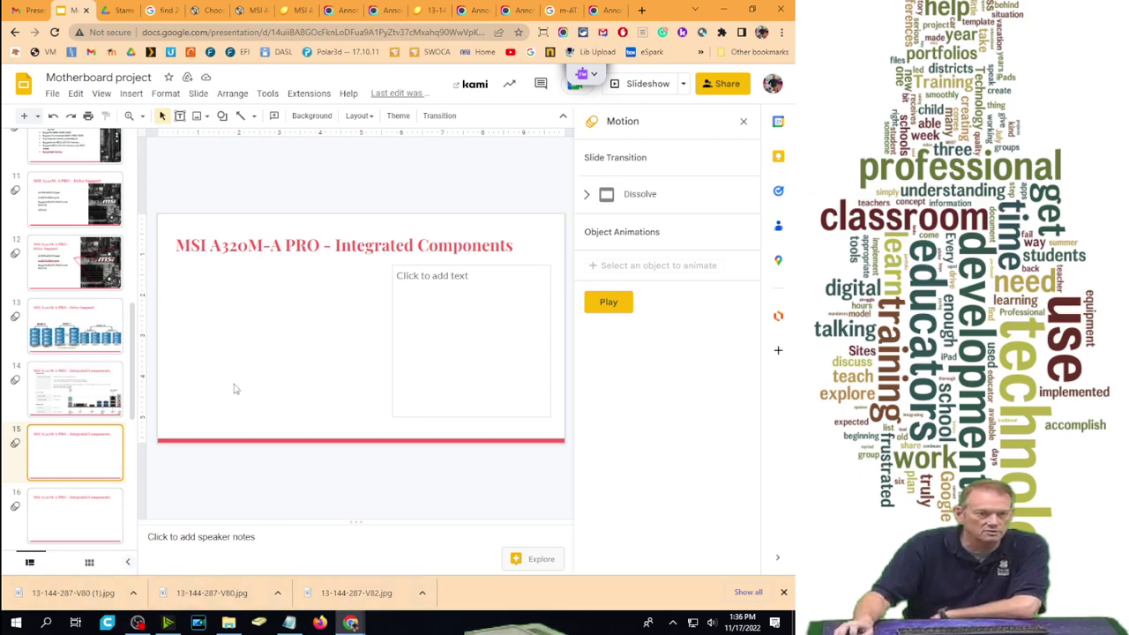
left_click(229, 622)
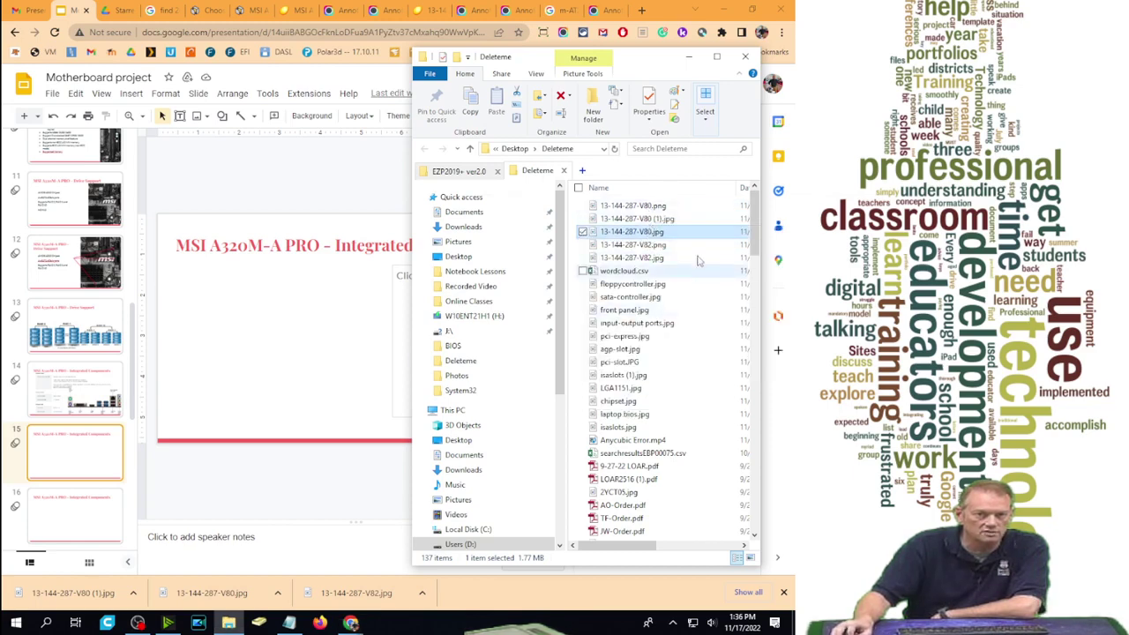
mouse_move(659, 240)
left_click_drag(658, 233, 227, 339)
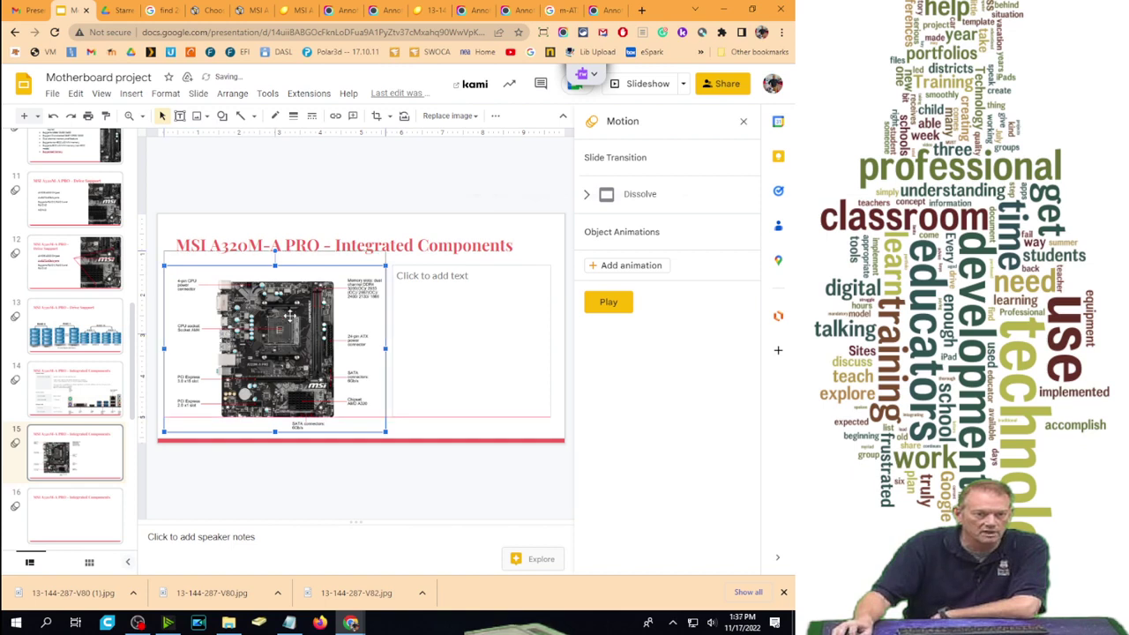
left_click_drag(299, 430, 306, 406)
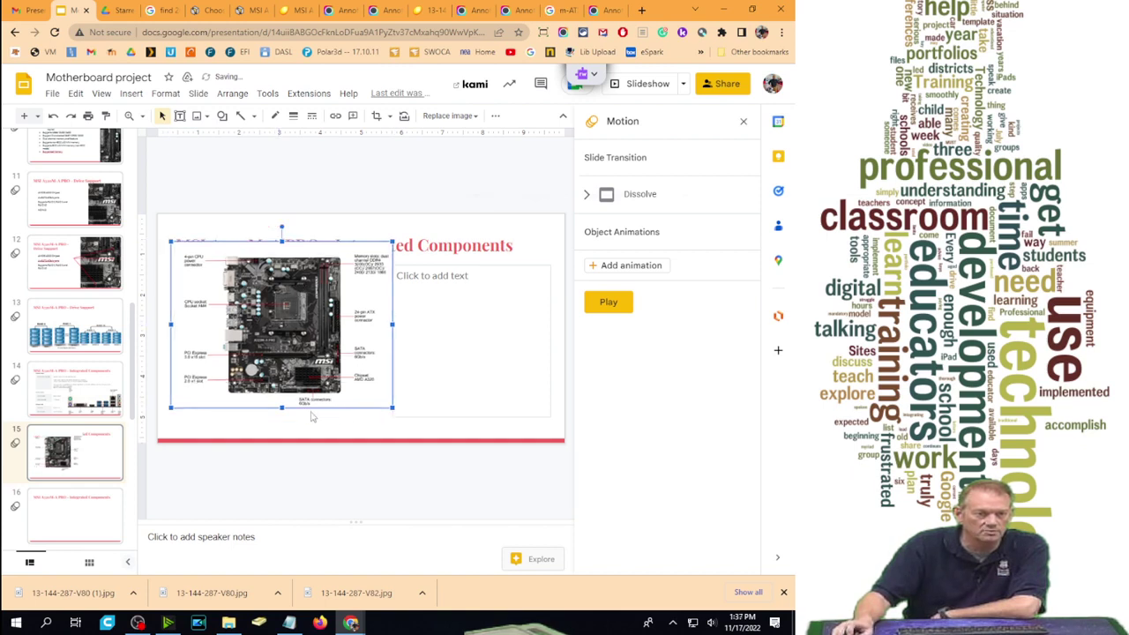
left_click_drag(296, 354, 394, 342)
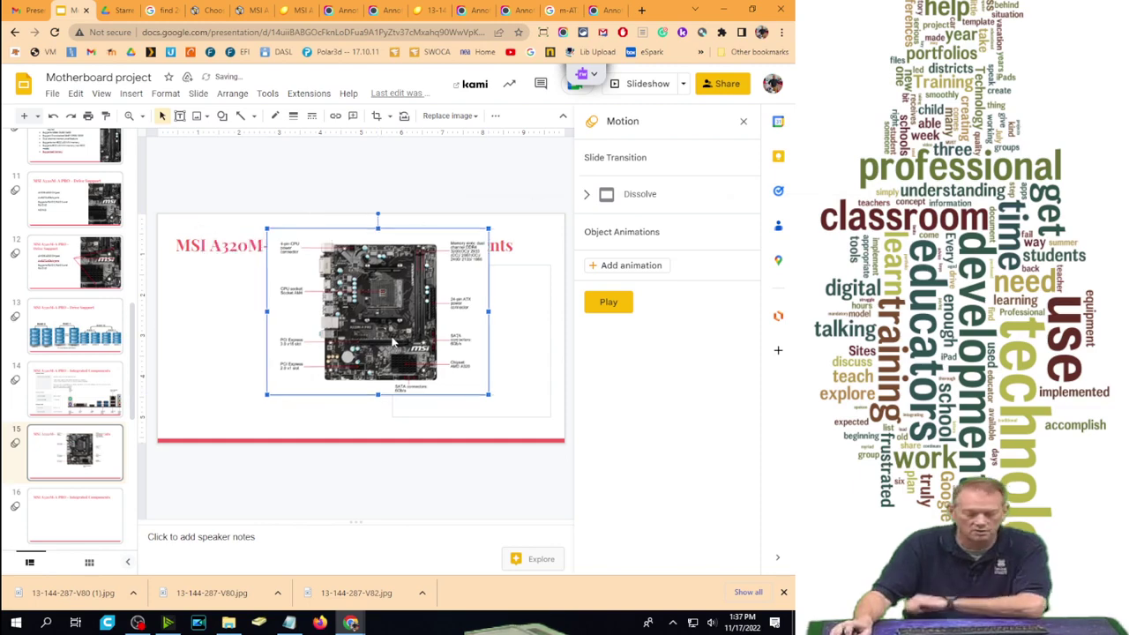
Step: Drag 13-144-287-V80.png onto slide 15 and enlarge it from its corners beneath the title
left_click(228, 623)
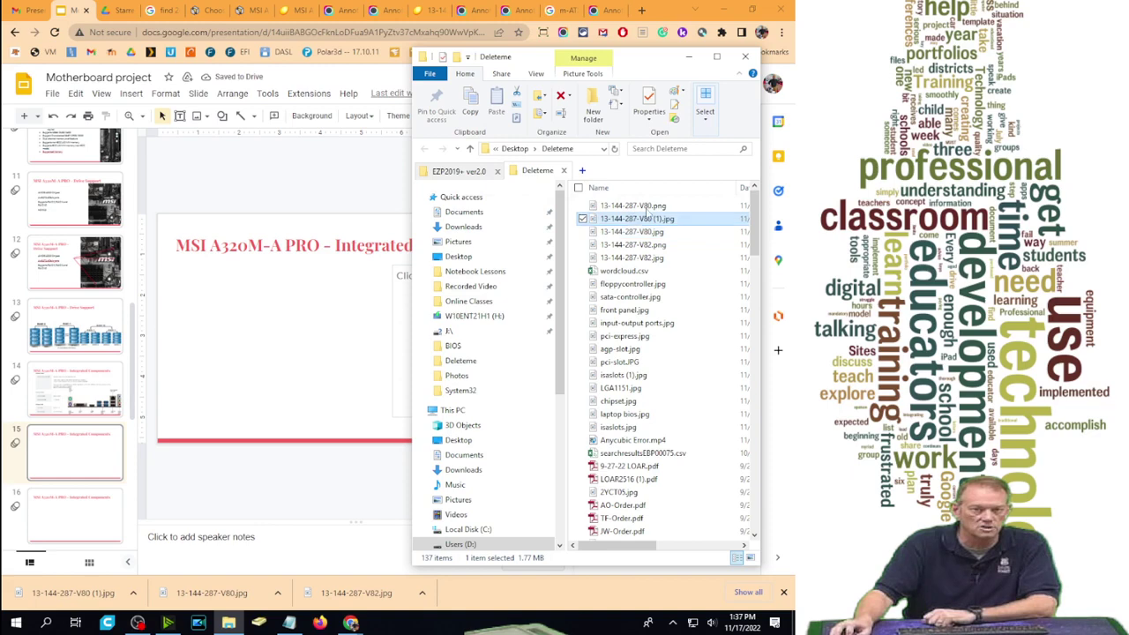
left_click(689, 206)
mouse_move(690, 208)
left_click_drag(689, 208, 280, 335)
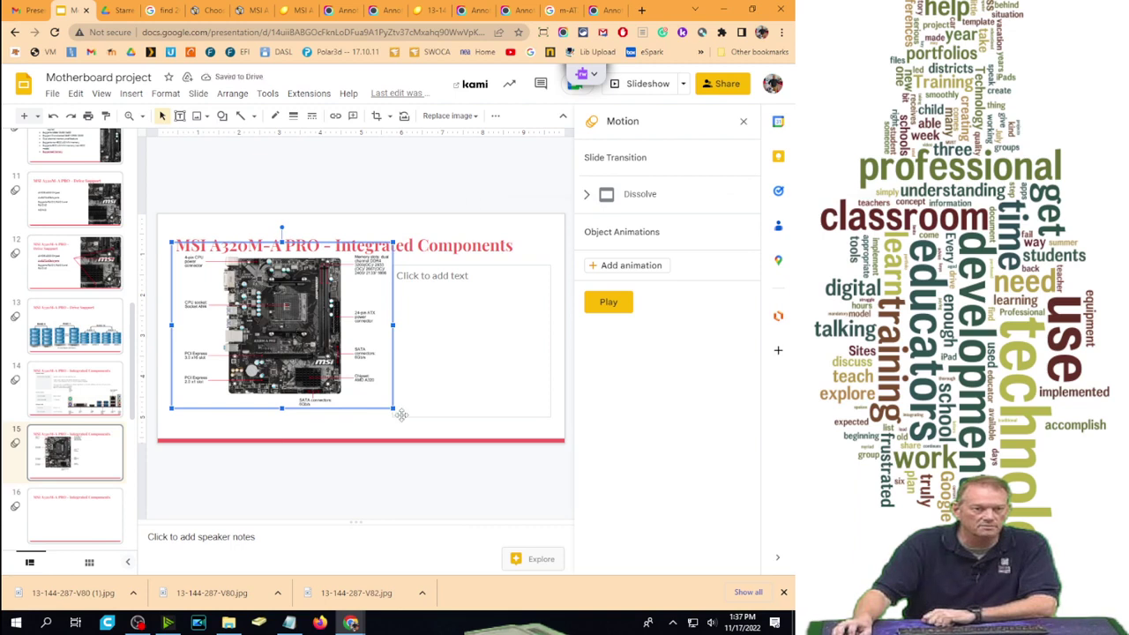
left_click_drag(393, 408, 437, 441)
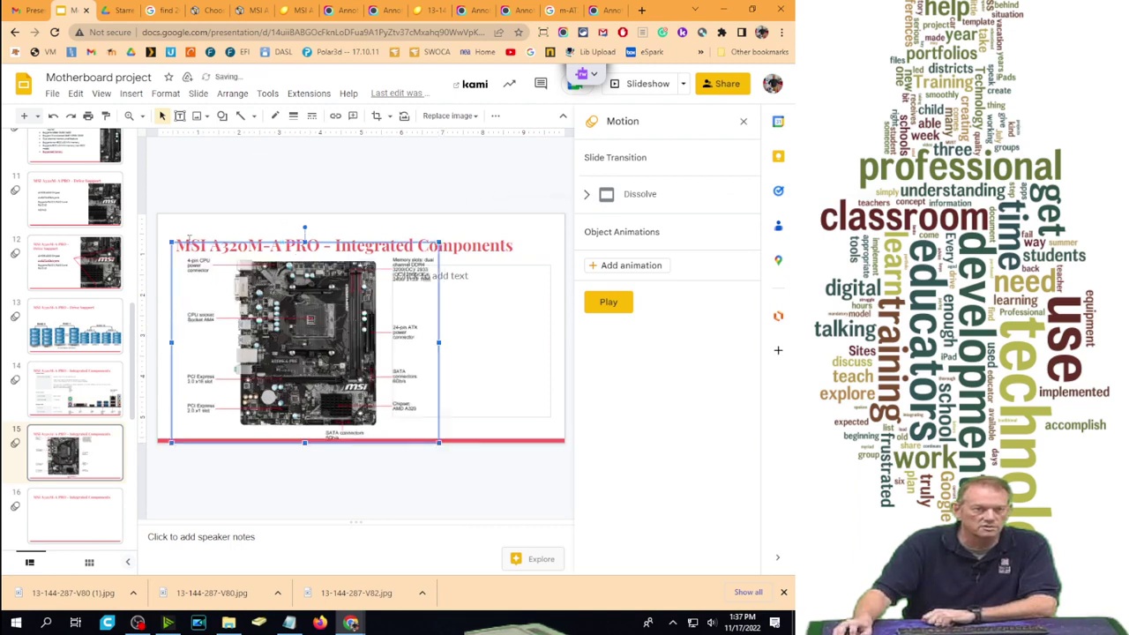
left_click_drag(168, 238, 160, 233)
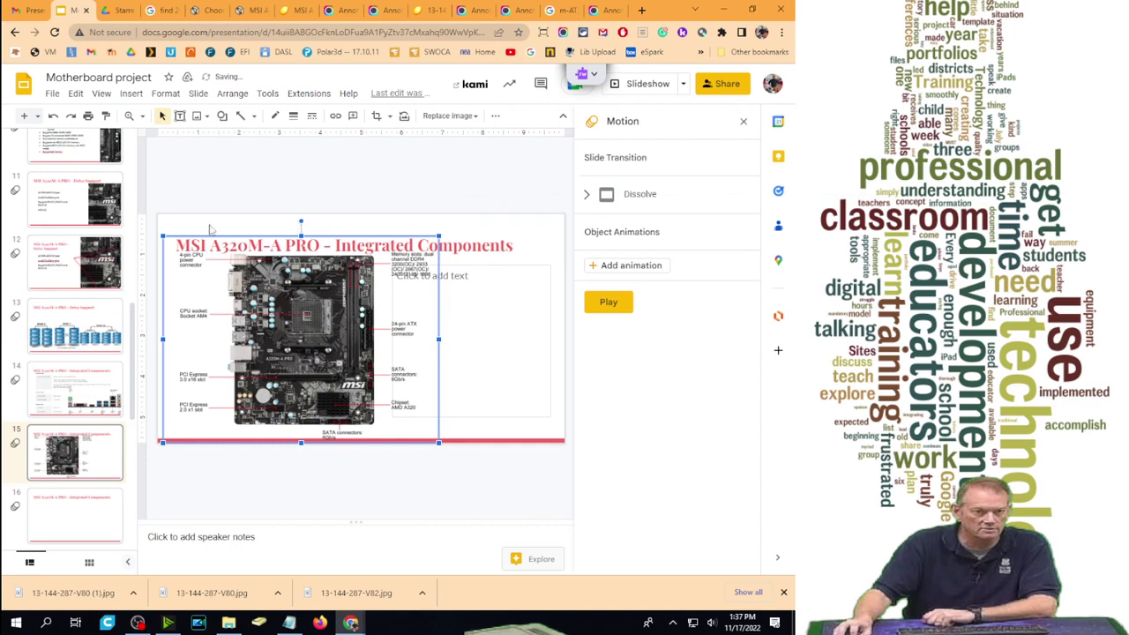